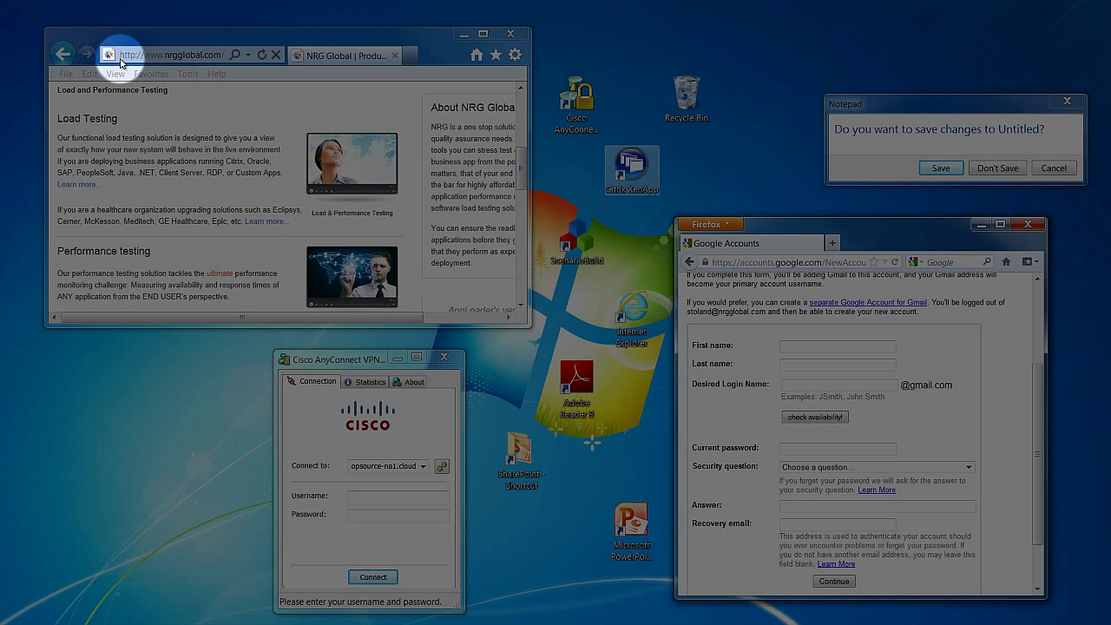
# Enter 'user' as the first name on the Google account form, then connect the Cisco VPN
pyautogui.click(783, 347)
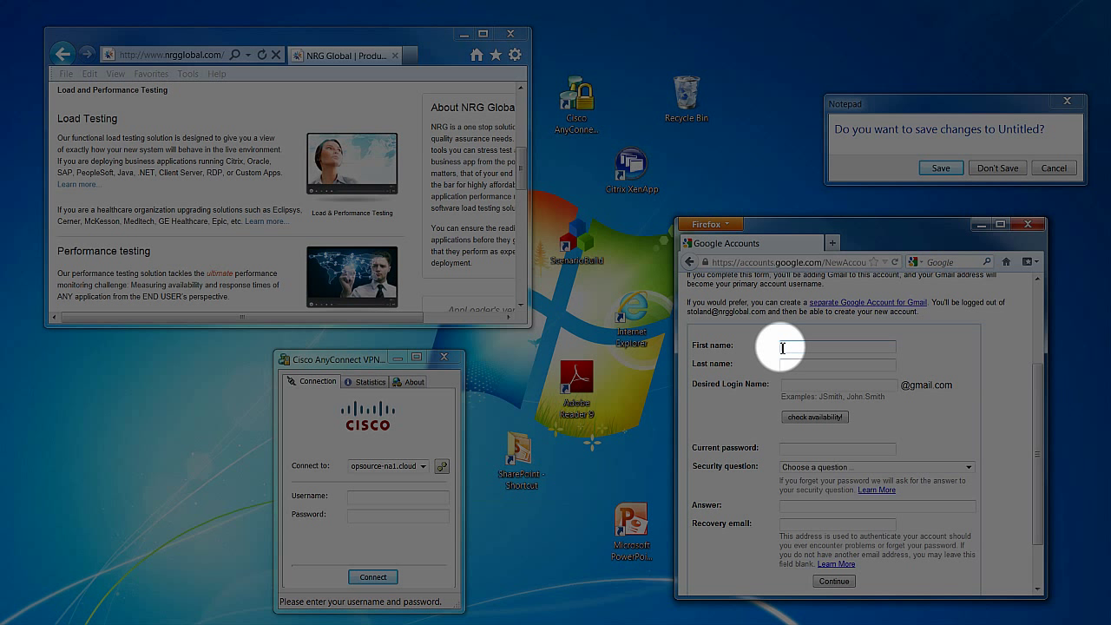
pyautogui.write('user')
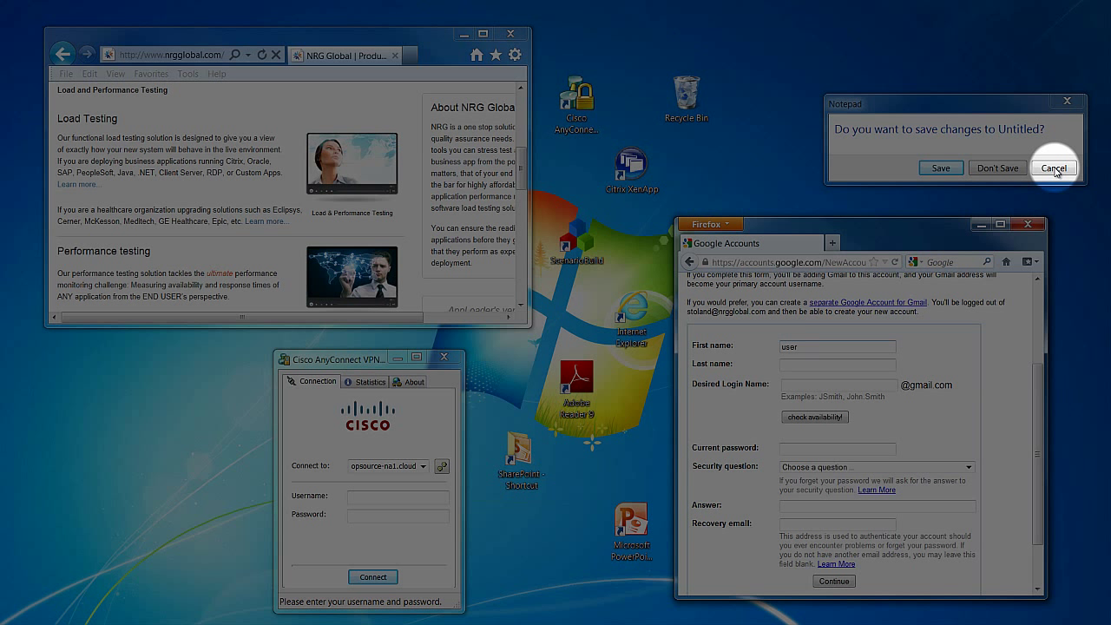
pyautogui.click(373, 580)
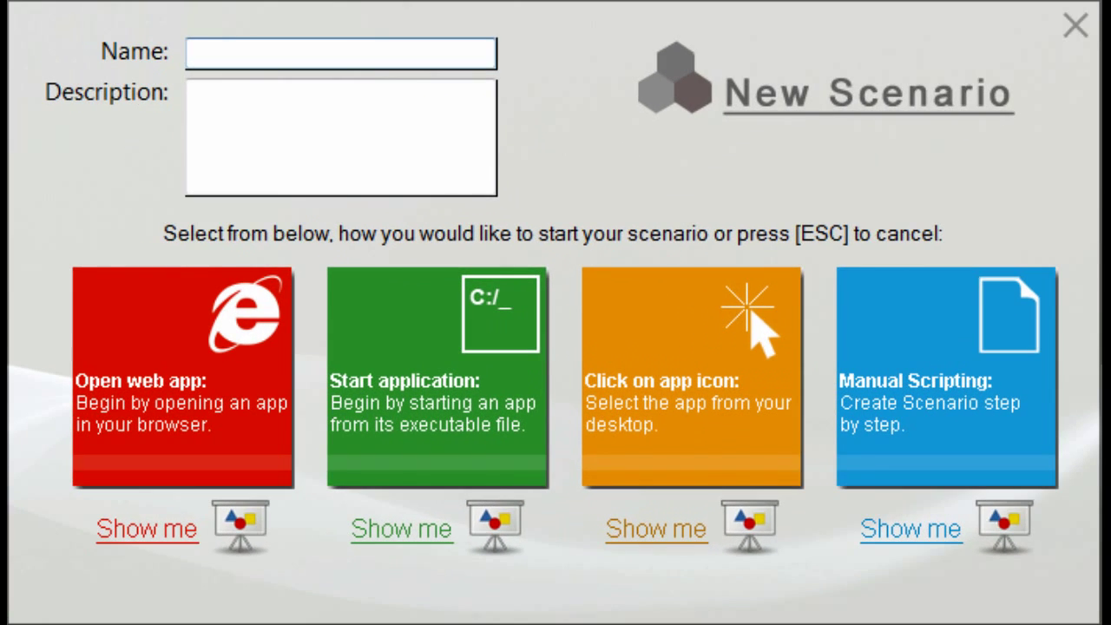
pyautogui.write('Citrix')
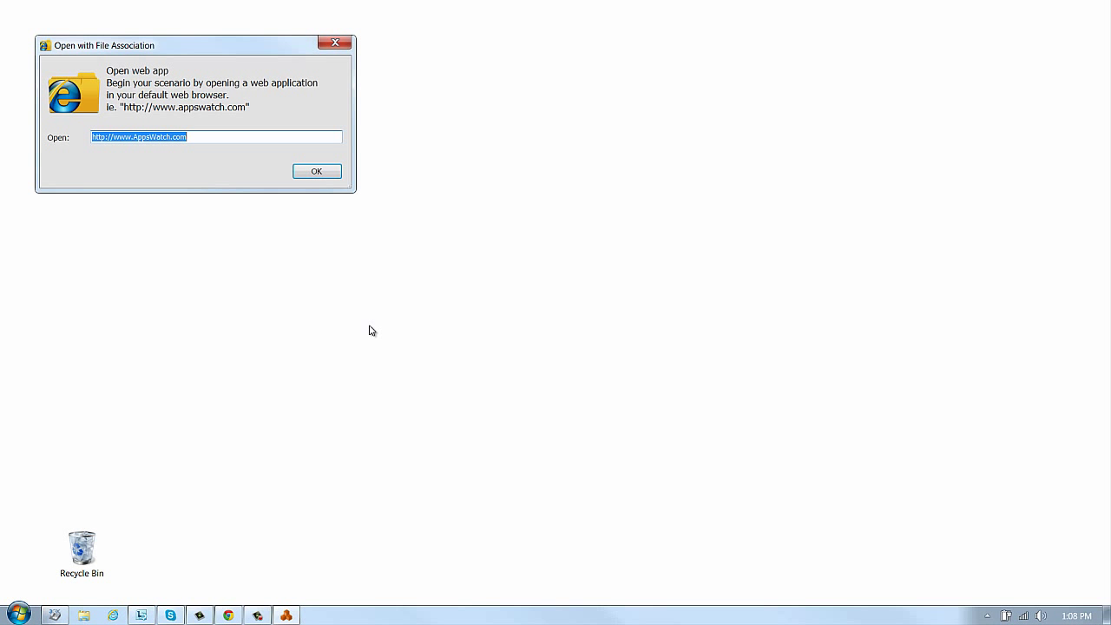
pyautogui.write('http://a')
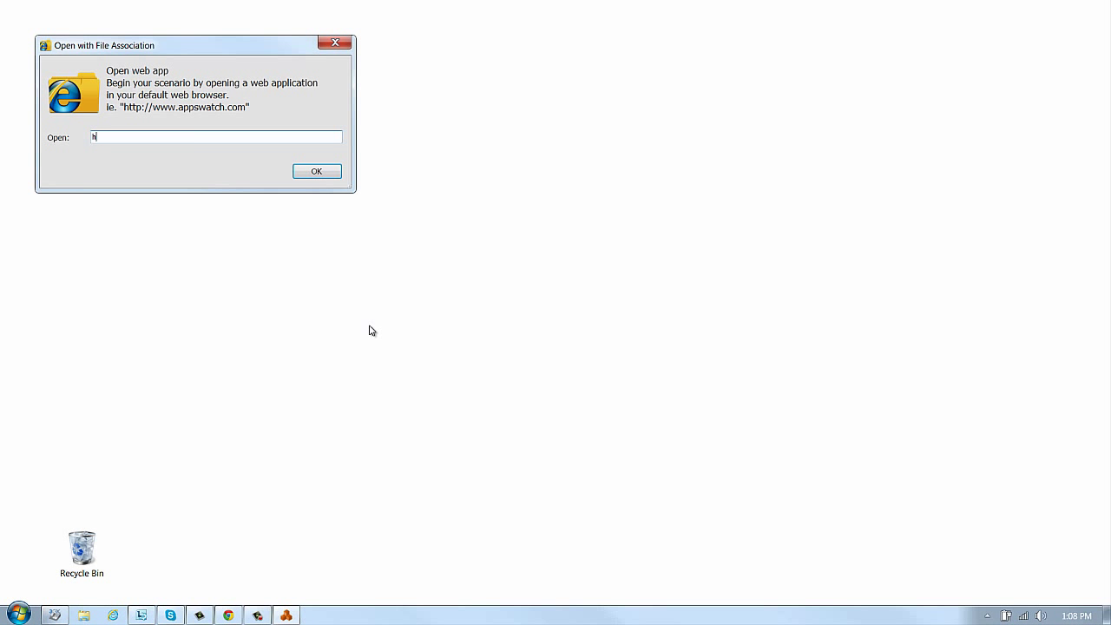
pyautogui.write('l-demo')
pyautogui.press('Return')
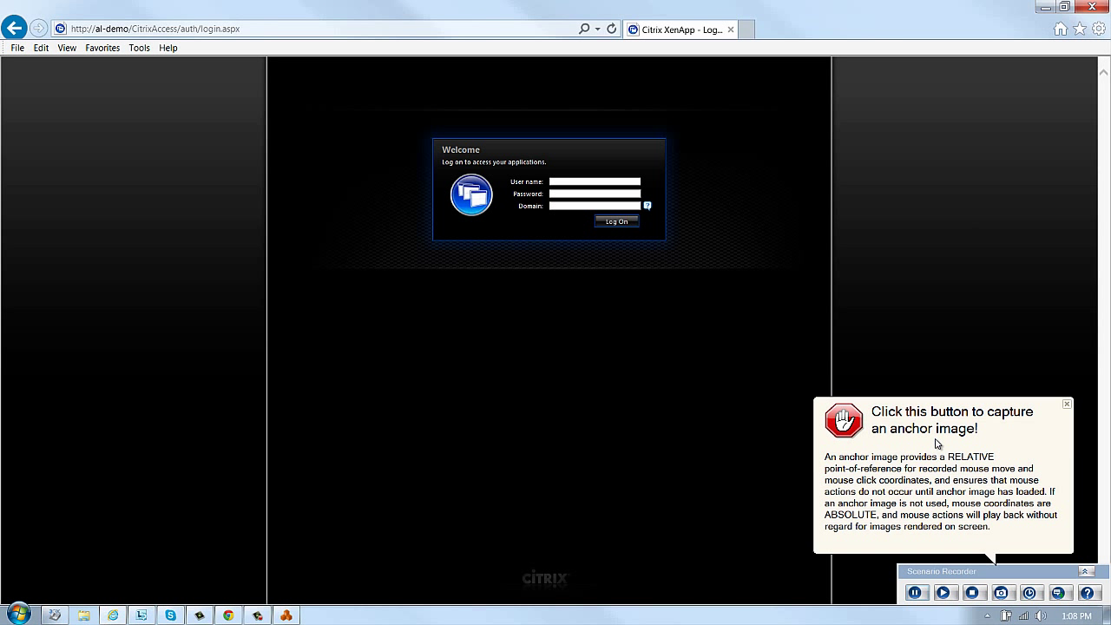
# Capture the login labels as an anchor image, then log on as administrator to domain al-demo
pyautogui.click(938, 443)
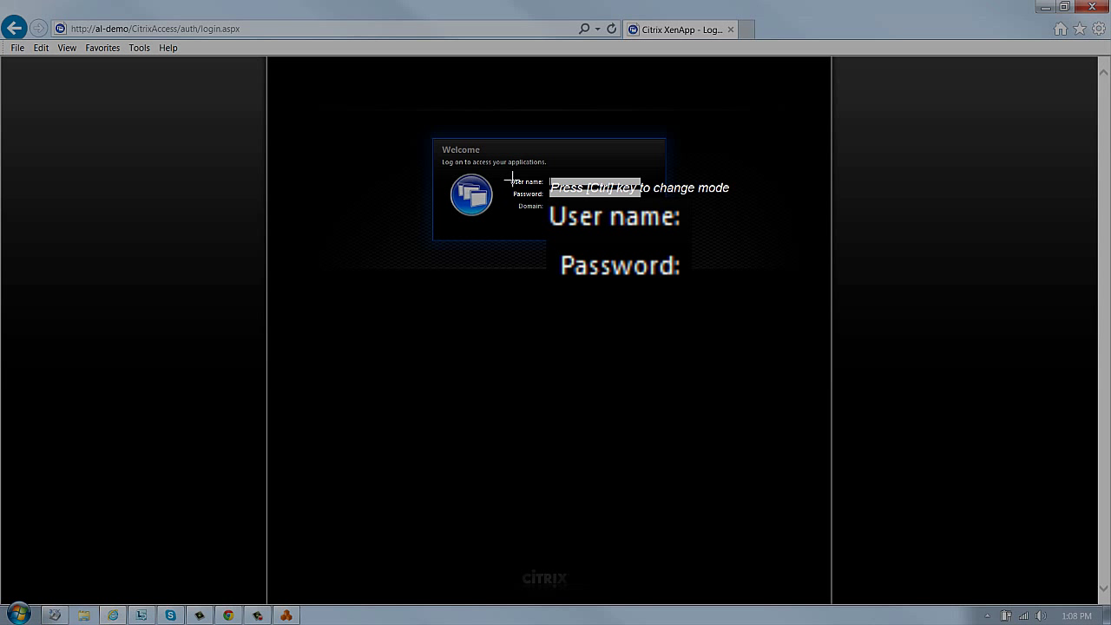
pyautogui.click(512, 181)
pyautogui.write('administrator')
pyautogui.press('Tab')
pyautogui.write('********')
pyautogui.press('Tab')
pyautogui.write('al-demo')
pyautogui.press('Return')
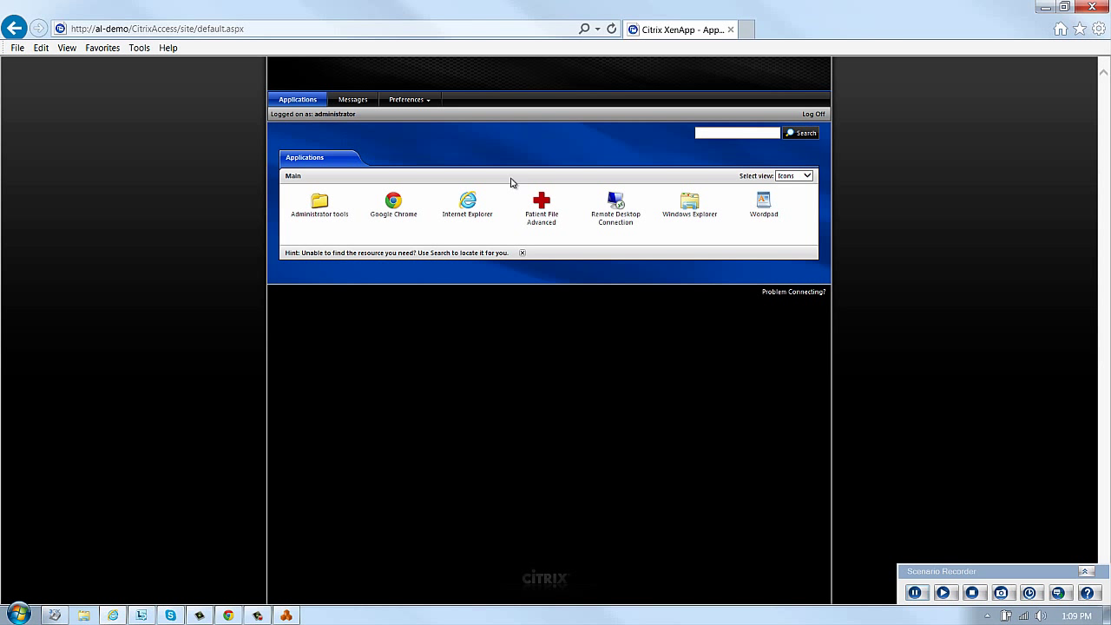
# Capture the Patient File icon as an anchor and launch Patient File Advanced
pyautogui.click(228, 268)
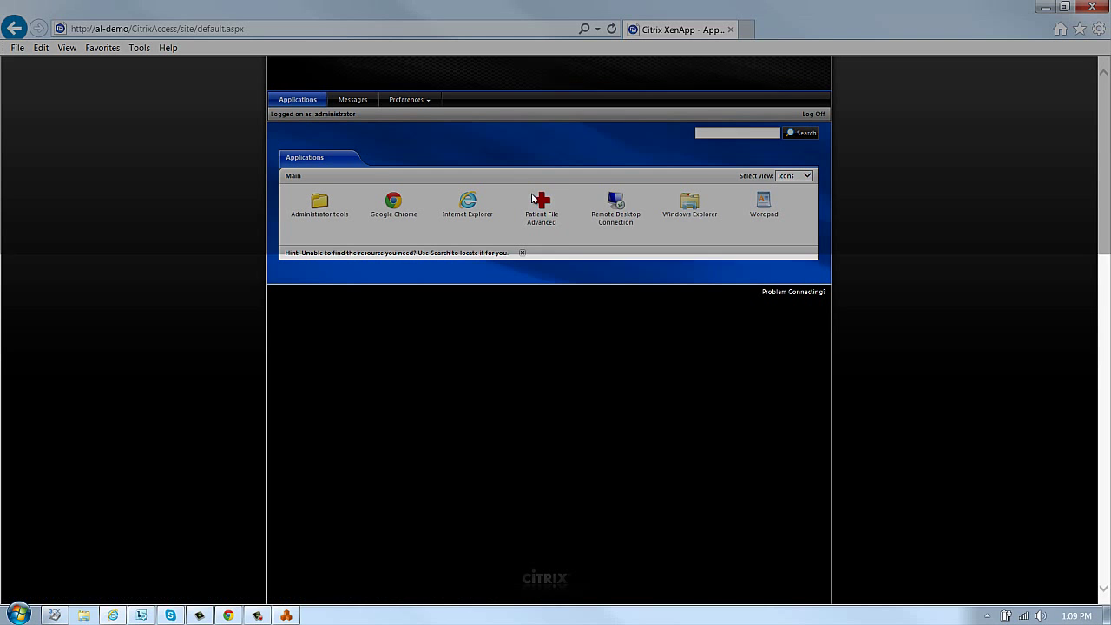
pyautogui.click(538, 204)
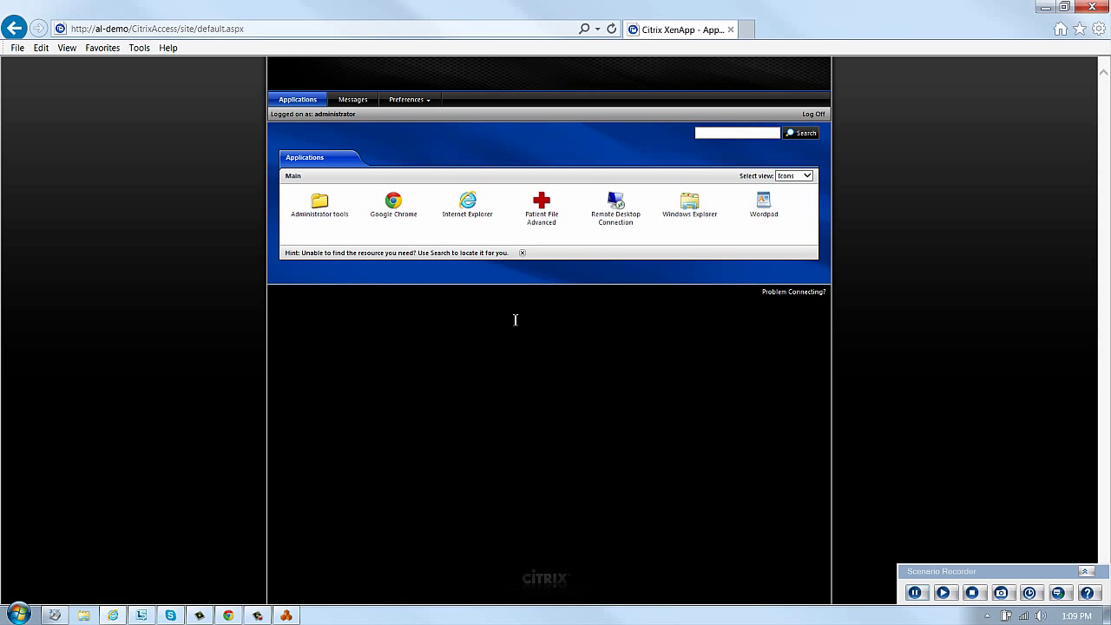
pyautogui.click(540, 210)
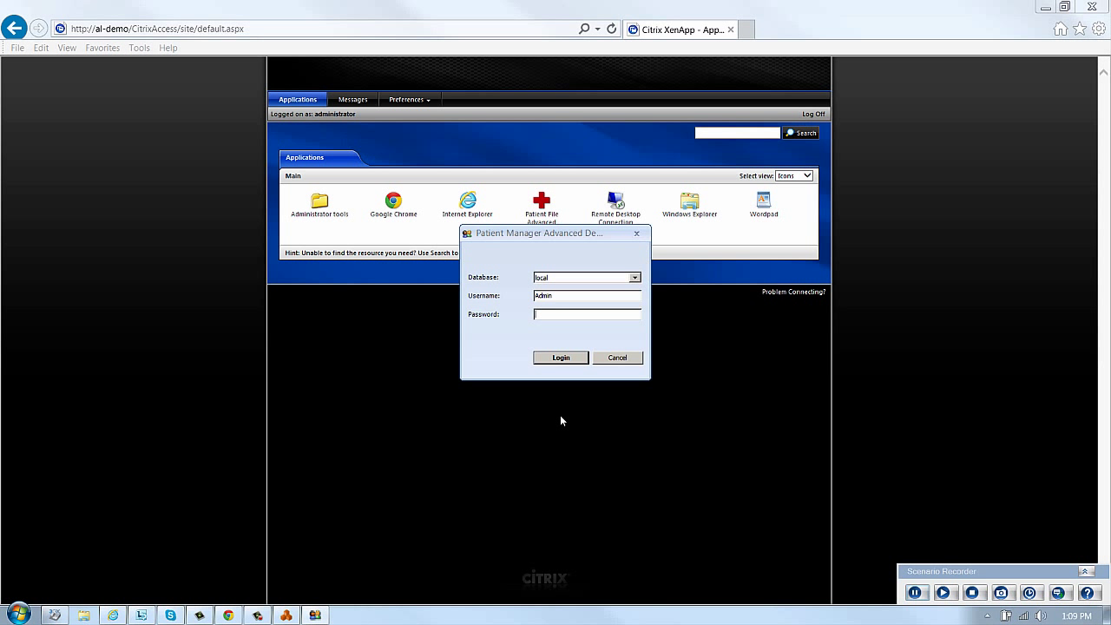
# Anchor on the Password label, start the ManagerLogin transaction, and log in to Patient Manager
pyautogui.click(217, 290)
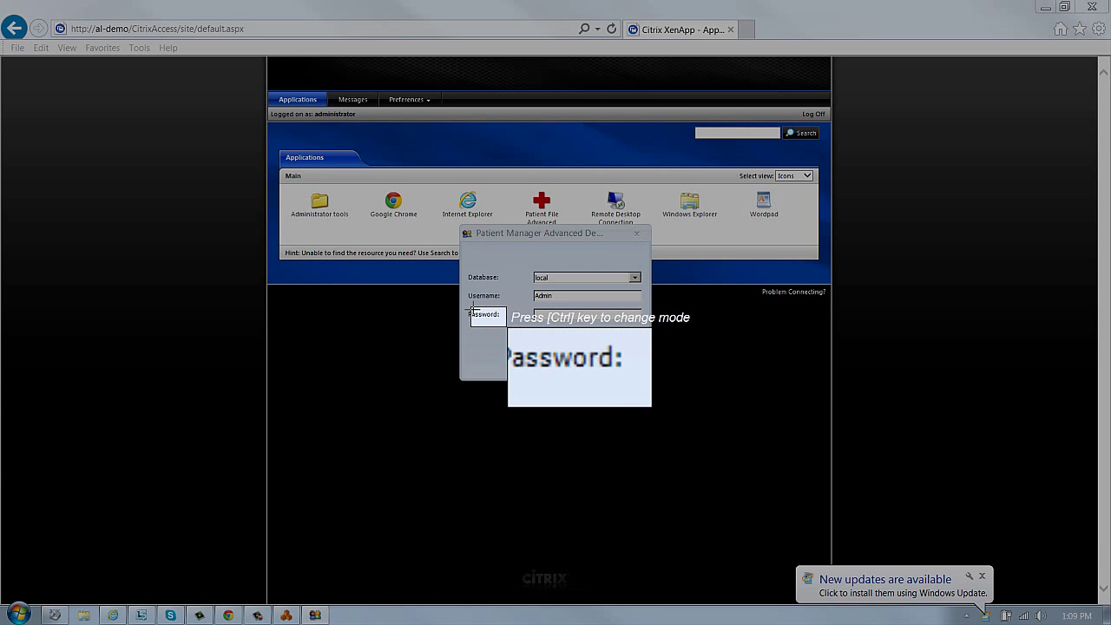
pyautogui.click(472, 310)
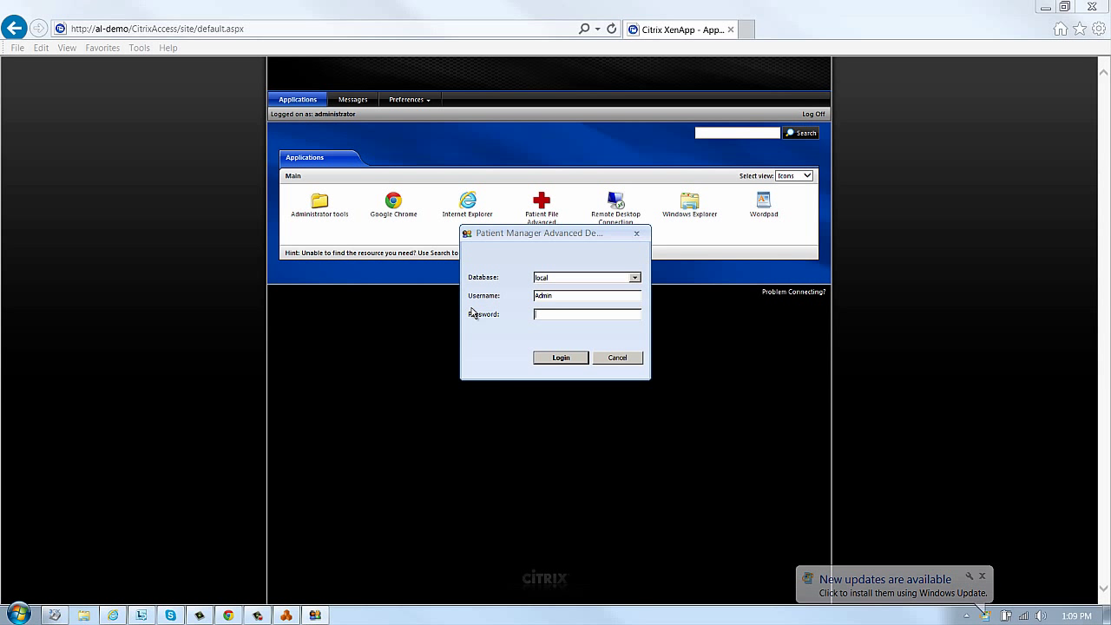
pyautogui.click(1029, 593)
pyautogui.write('Manager')
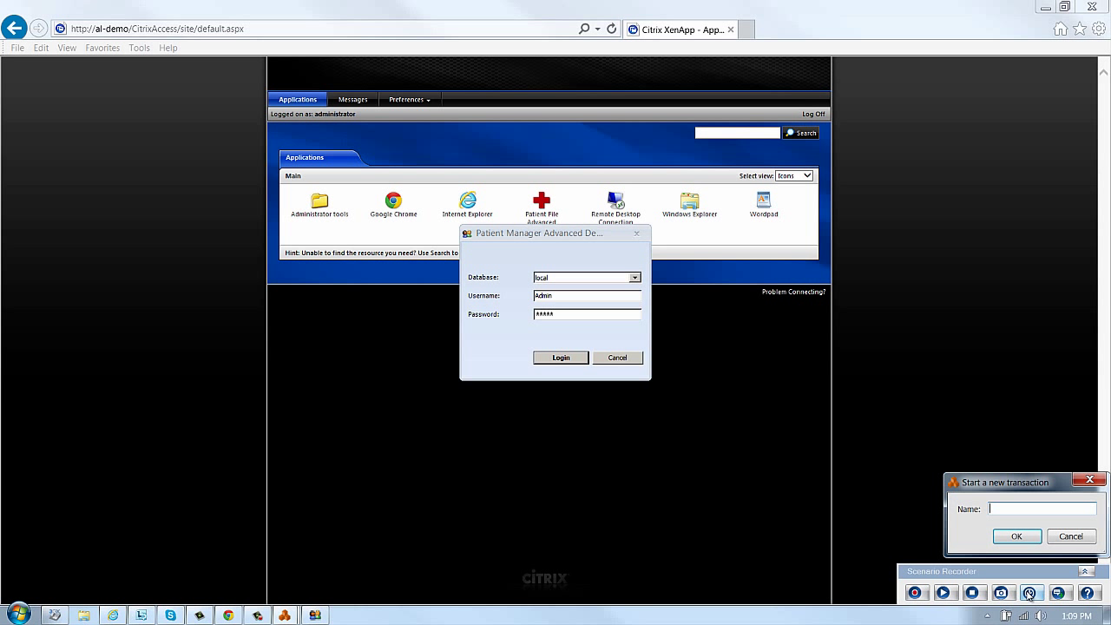
pyautogui.write('Login')
pyautogui.click(1017, 535)
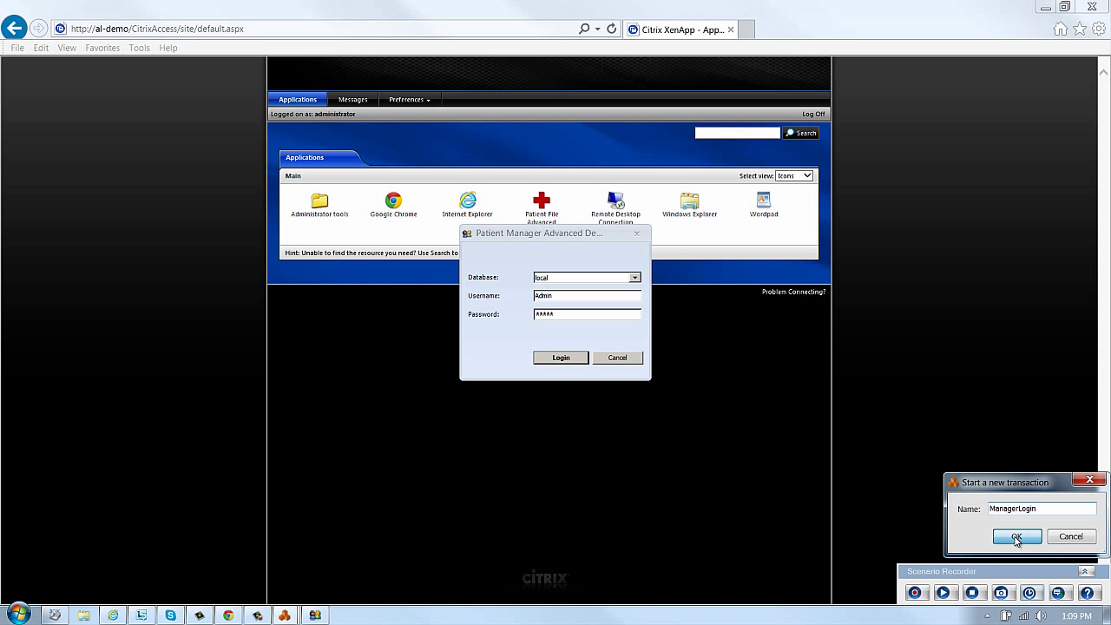
pyautogui.click(571, 360)
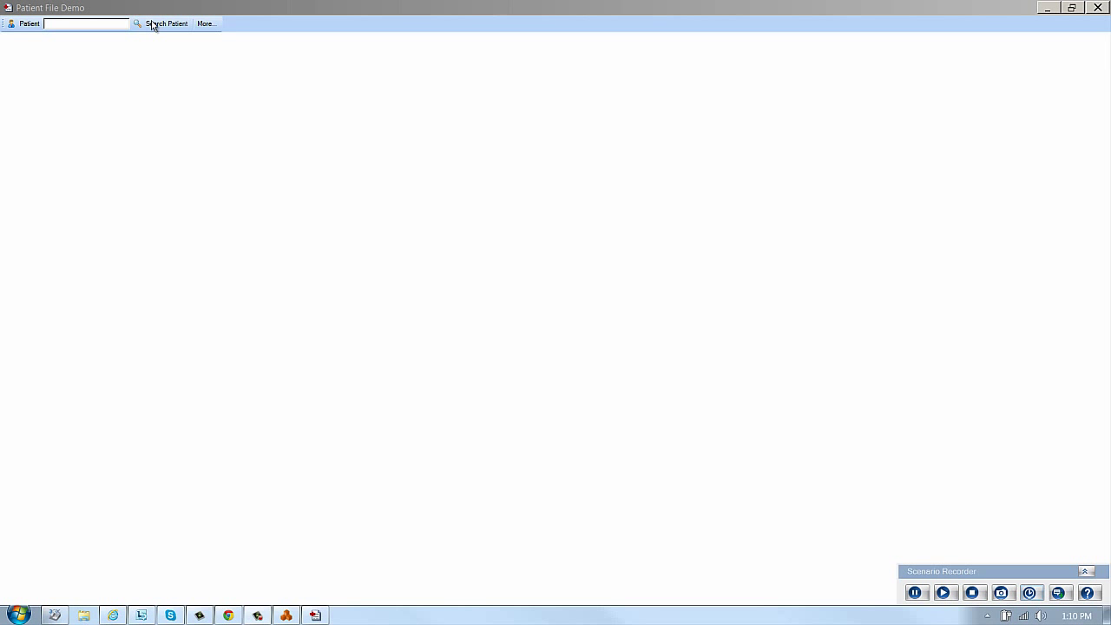
# Open the third patient's record via Search Patient, then stop the scenario recording
pyautogui.click(155, 25)
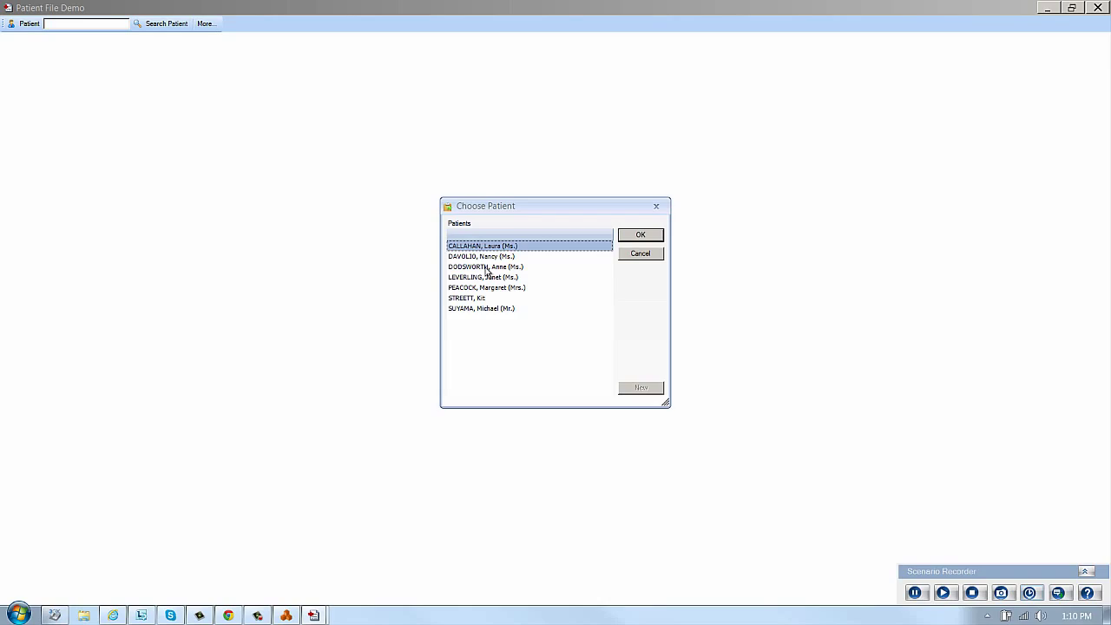
pyautogui.click(487, 267)
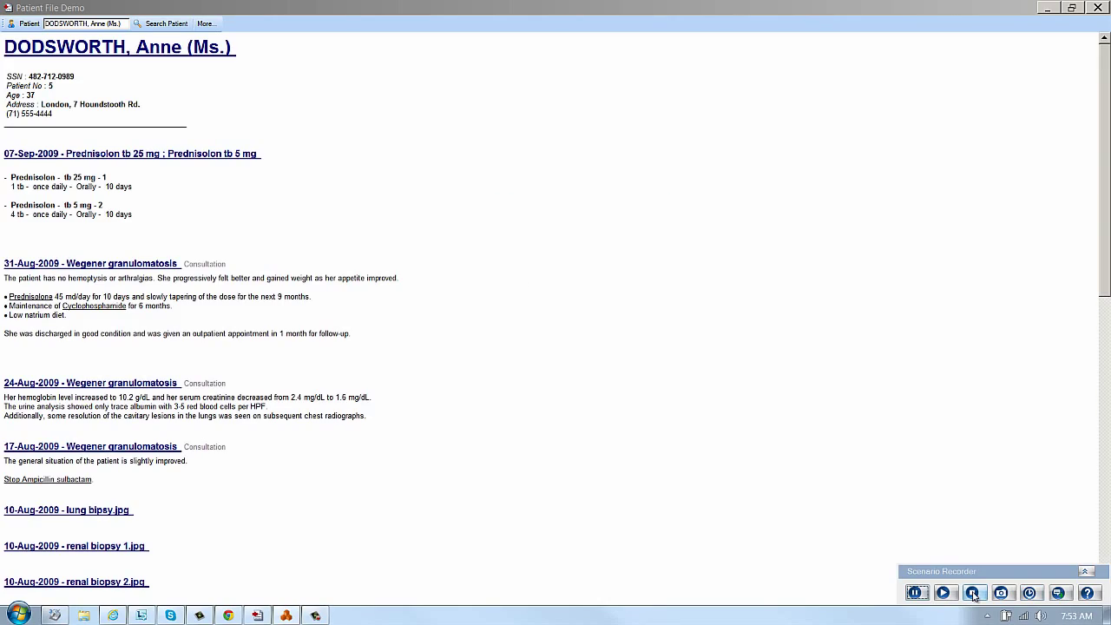
pyautogui.click(973, 595)
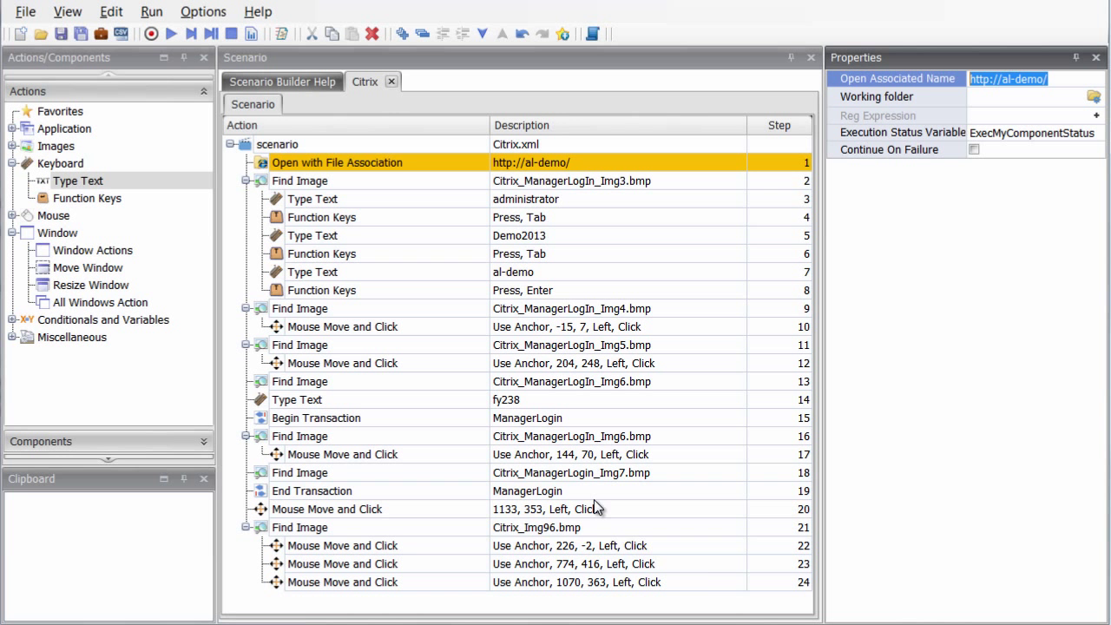
# Enable Encrypt Text on step 5 so the typed password is stored encrypted
pyautogui.click(372, 238)
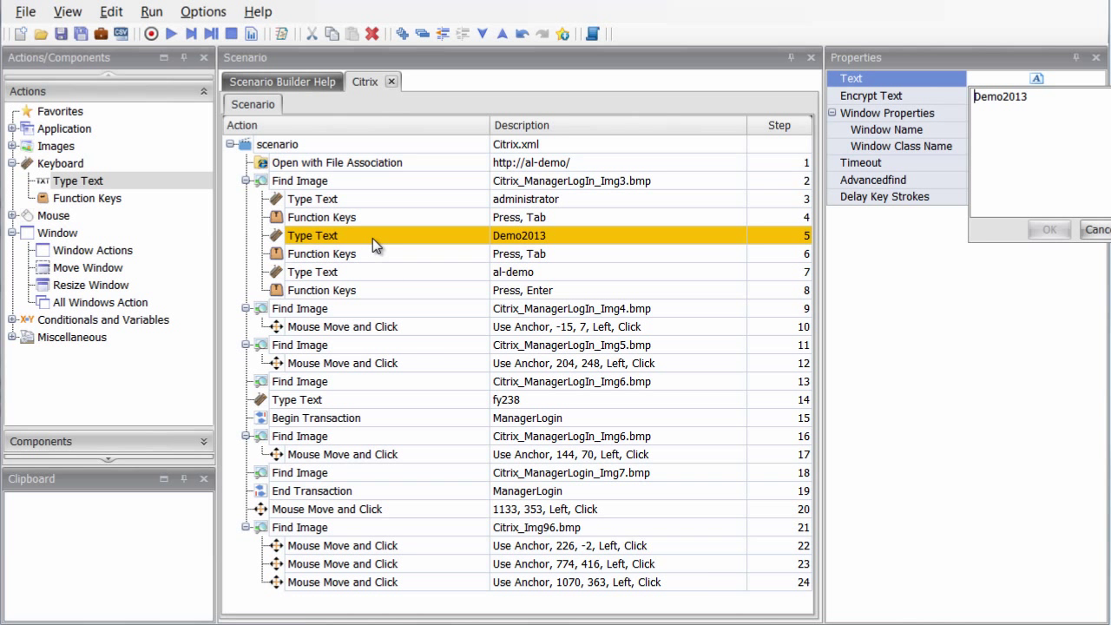
pyautogui.click(936, 98)
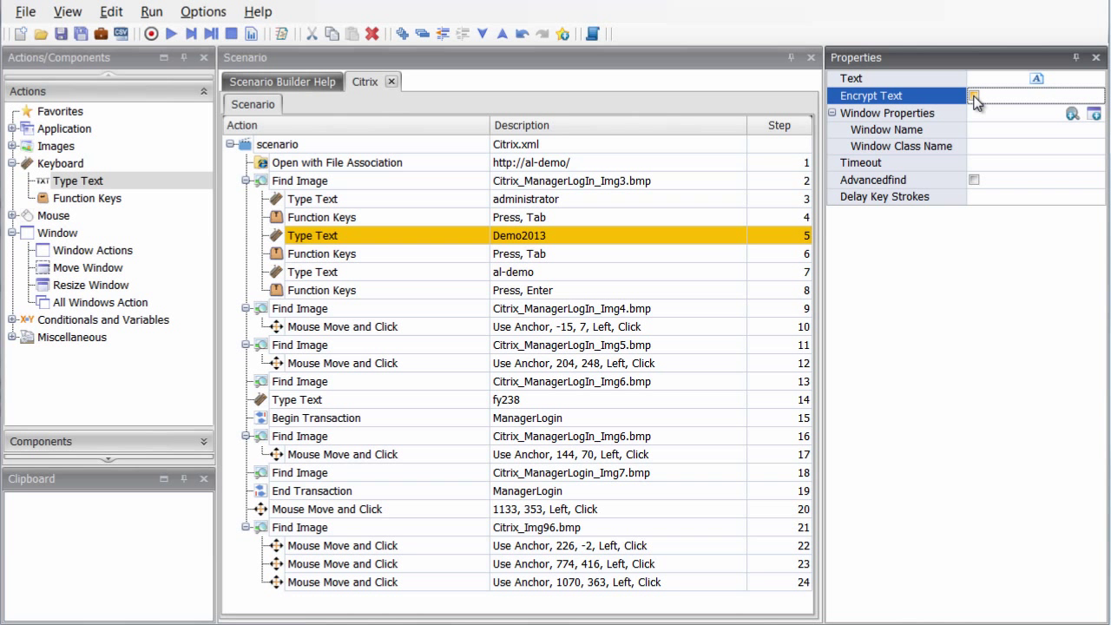
pyautogui.click(974, 96)
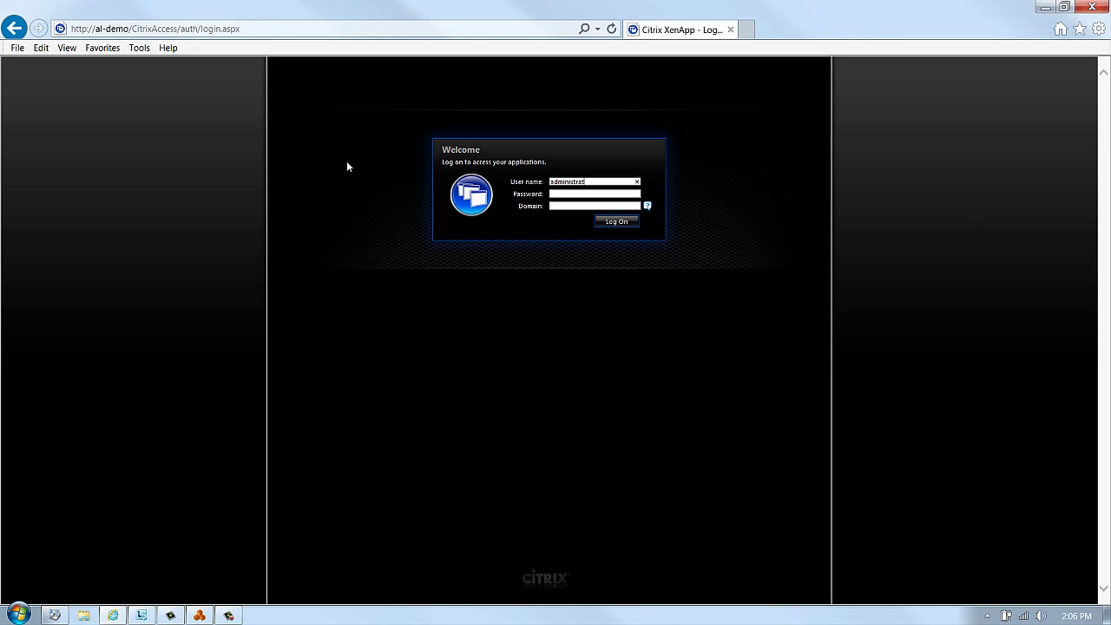
# Playback enters the password and domain al-demo and submits the XenApp login
pyautogui.press('Tab')
pyautogui.write('••••••••')
pyautogui.press('Tab')
pyautogui.write('al-demo')
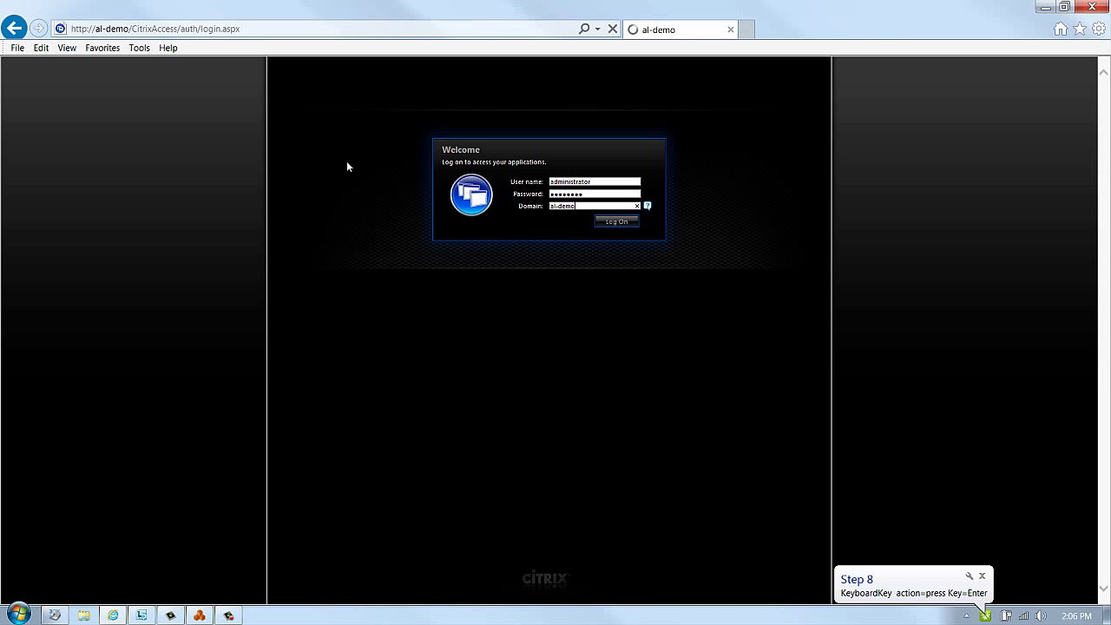
pyautogui.press('Return')
# Playback launches Patient File Advanced, logs in, and selects the third patient
pyautogui.click(541, 212)
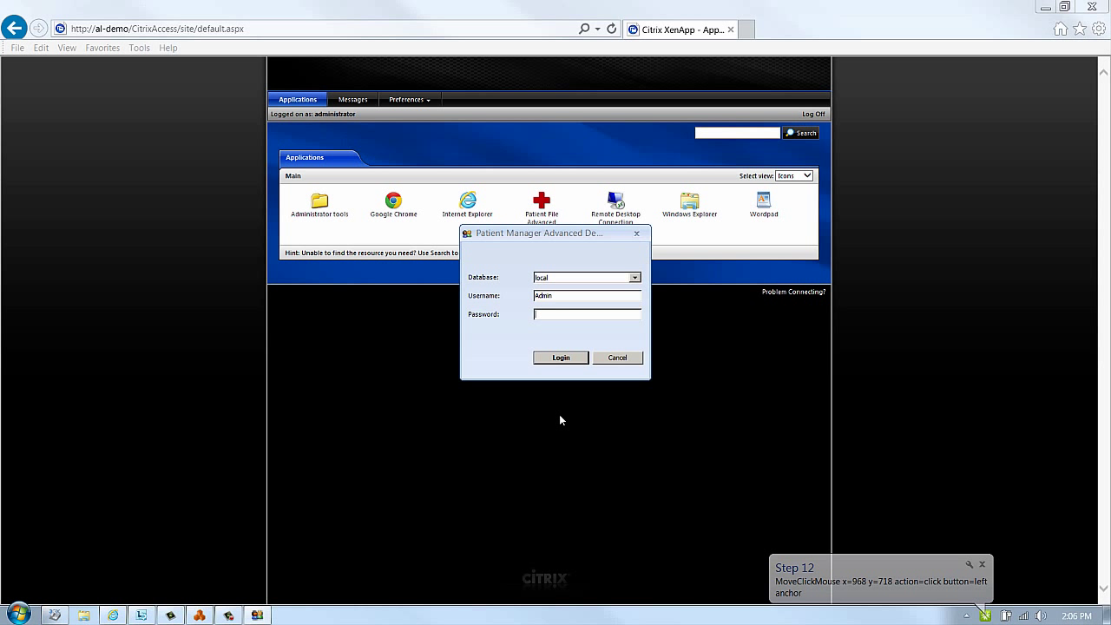
pyautogui.write('•****')
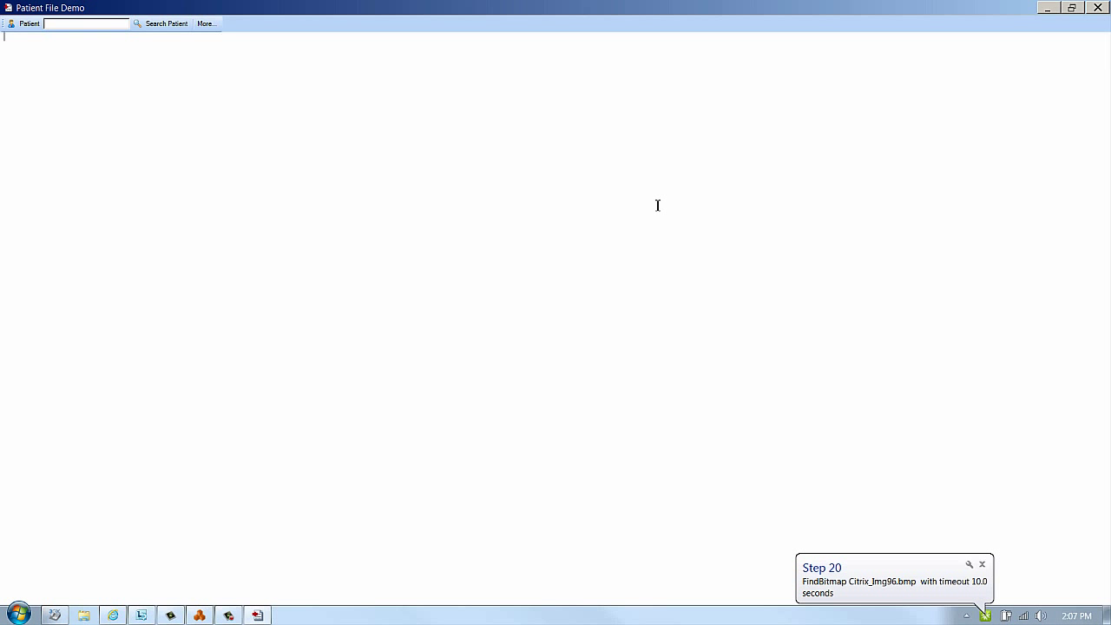
pyautogui.click(156, 24)
pyautogui.click(473, 269)
pyautogui.click(640, 234)
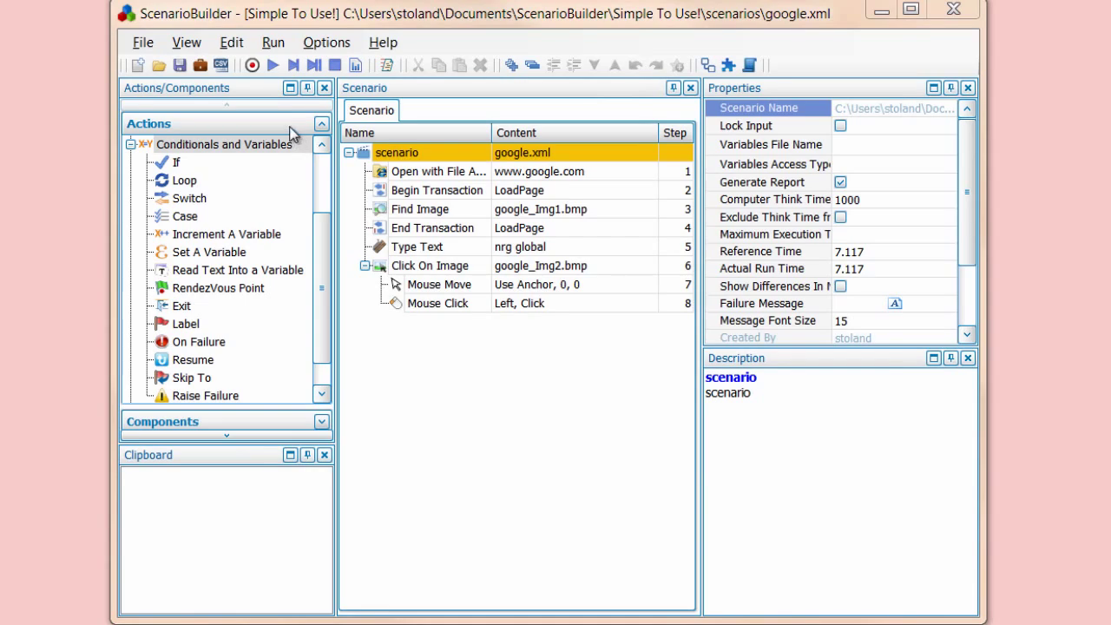
# Choose MyParameters.csv as the scenario parameter file from the CSV manager, opening it in Excel
pyautogui.click(220, 65)
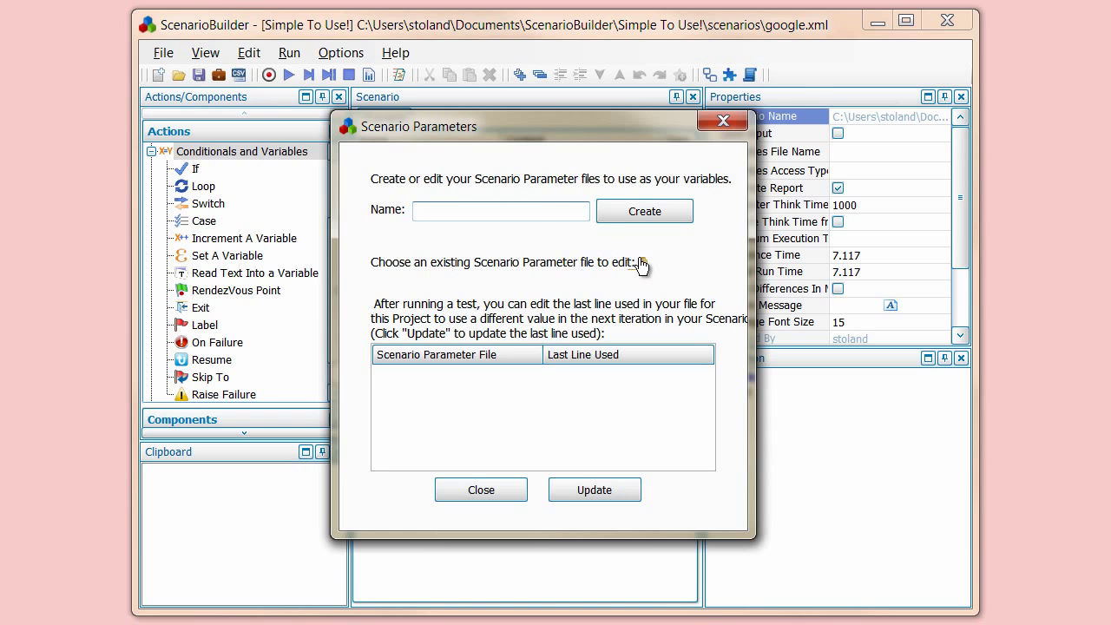
pyautogui.click(643, 263)
pyautogui.doubleClick(341, 195)
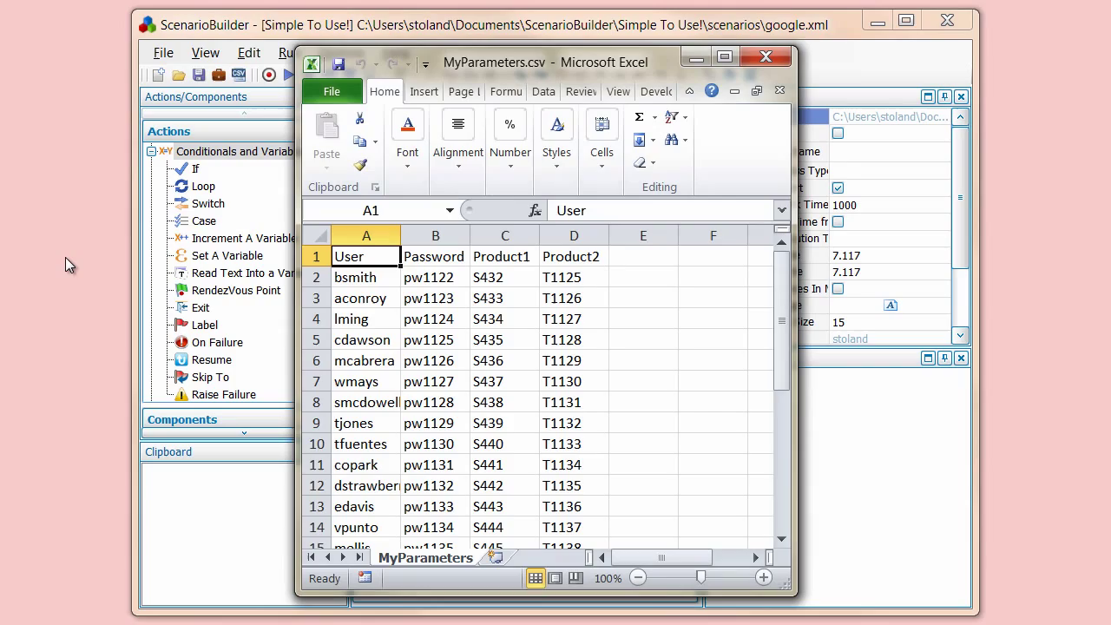